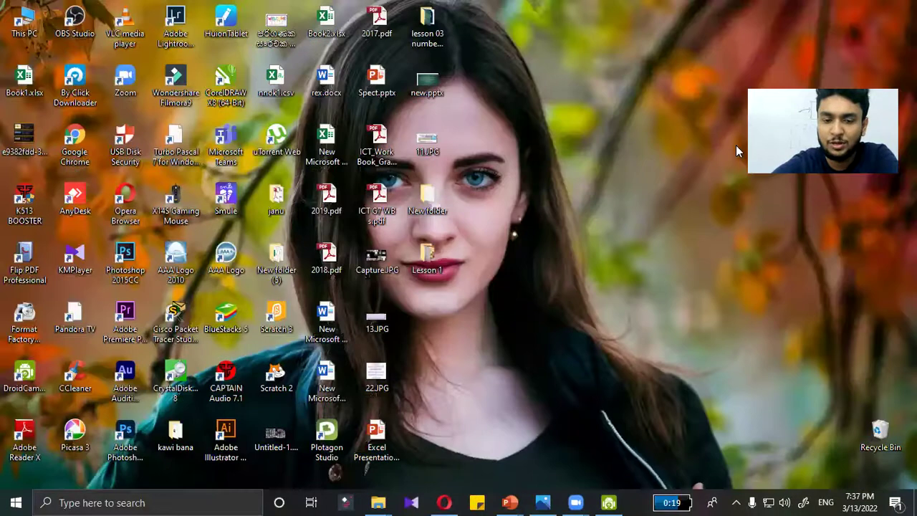
Step: Set the desktop background to the grey rock-face picture in the personalization settings and close the settings
{"action": "right_click", "coordinate": [617, 153]}
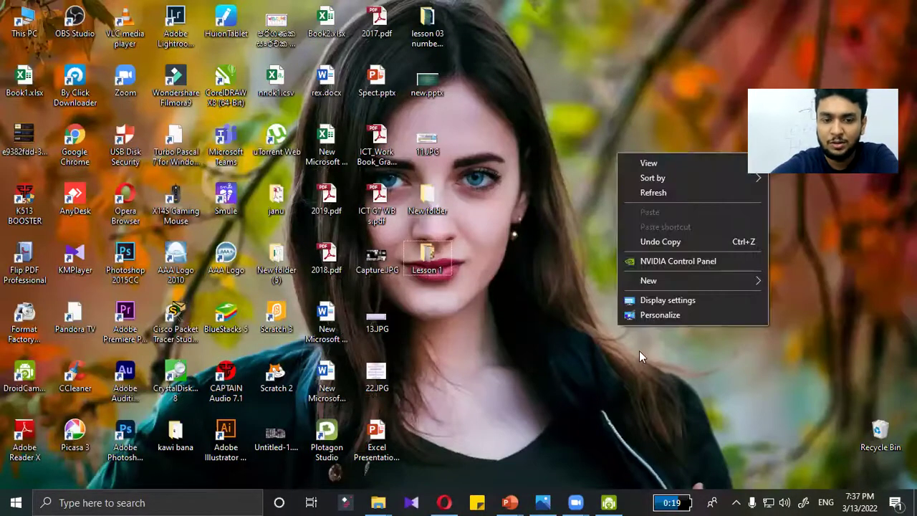
{"action": "left_click", "coordinate": [659, 315]}
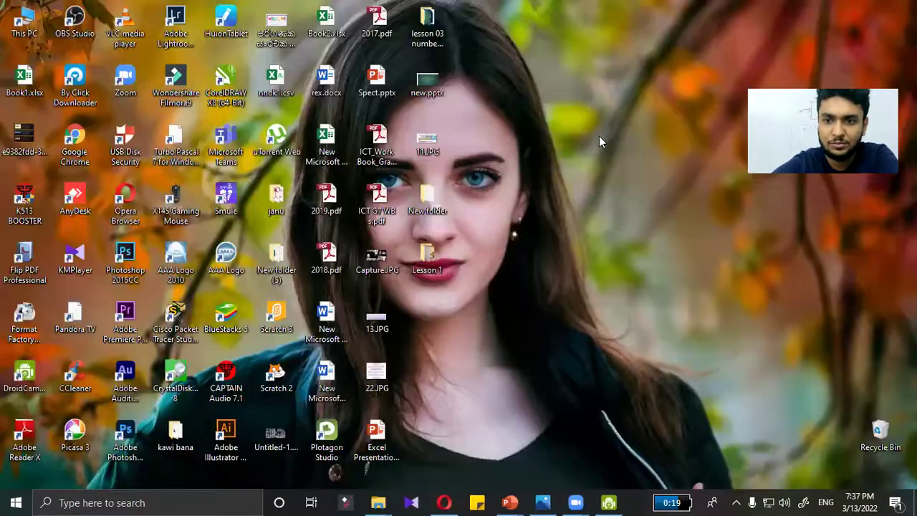
{"action": "right_click", "coordinate": [599, 135]}
{"action": "left_click", "coordinate": [630, 296]}
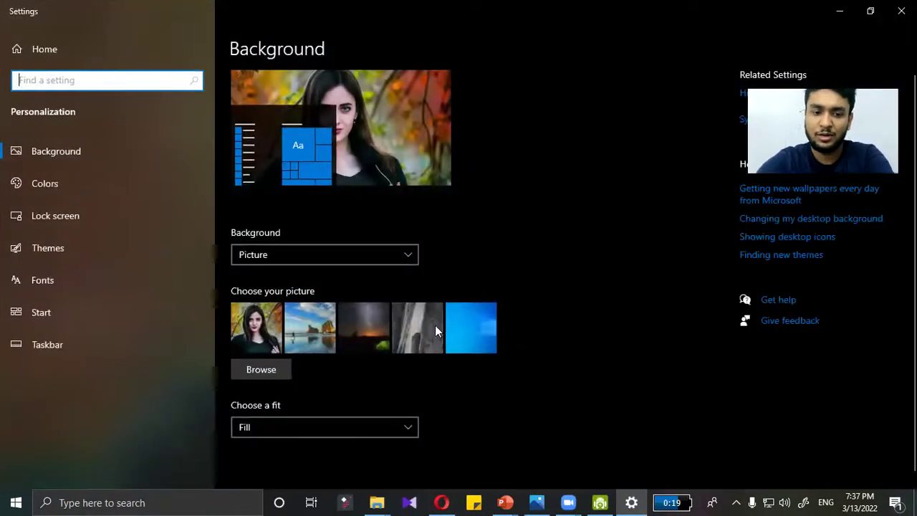
{"action": "left_click", "coordinate": [371, 327]}
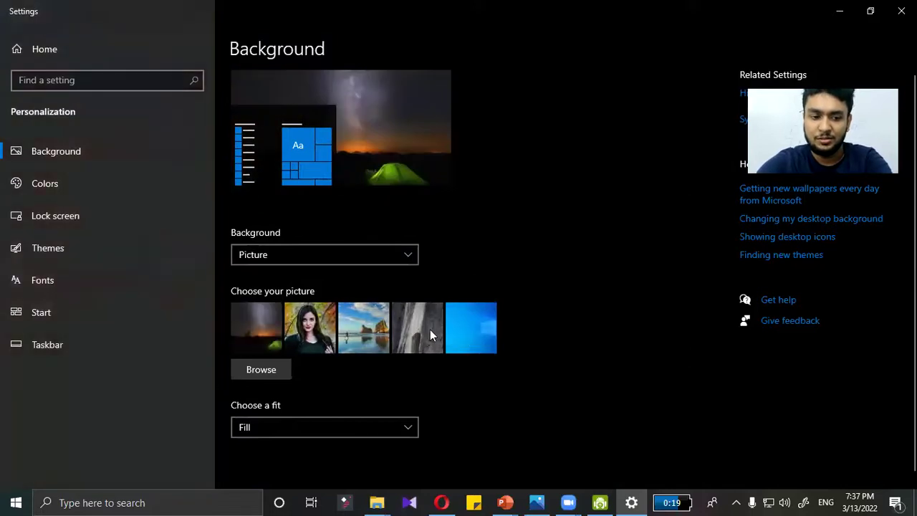
{"action": "left_click", "coordinate": [429, 329]}
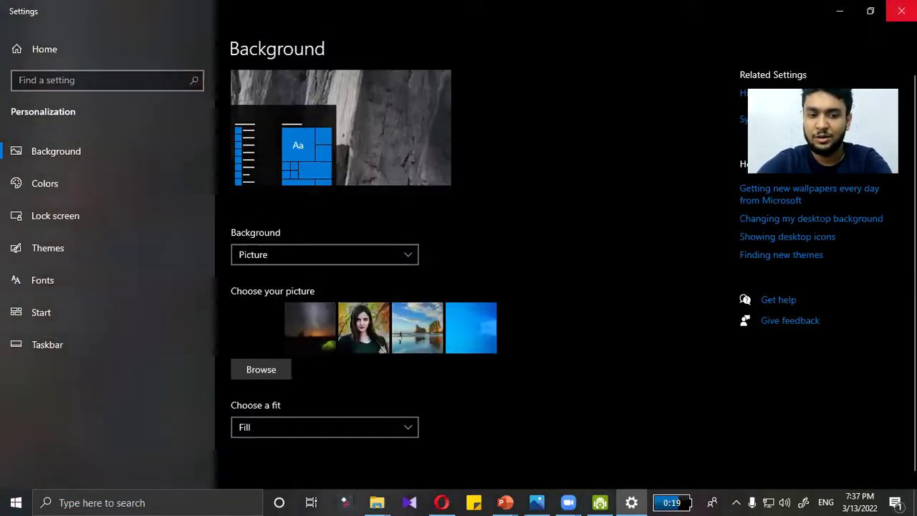
{"action": "left_click", "coordinate": [901, 11]}
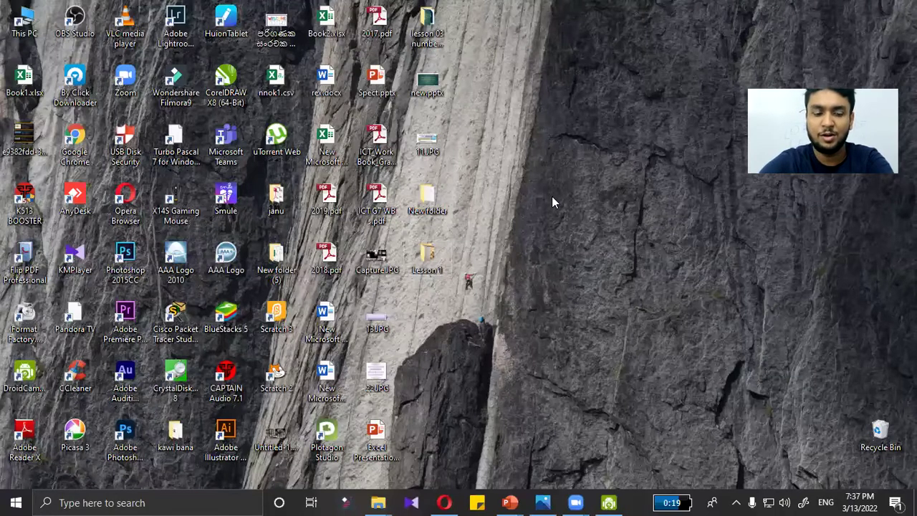
Step: Open This PC to view its folders and drives, and close it again
{"action": "double_click", "coordinate": [22, 17]}
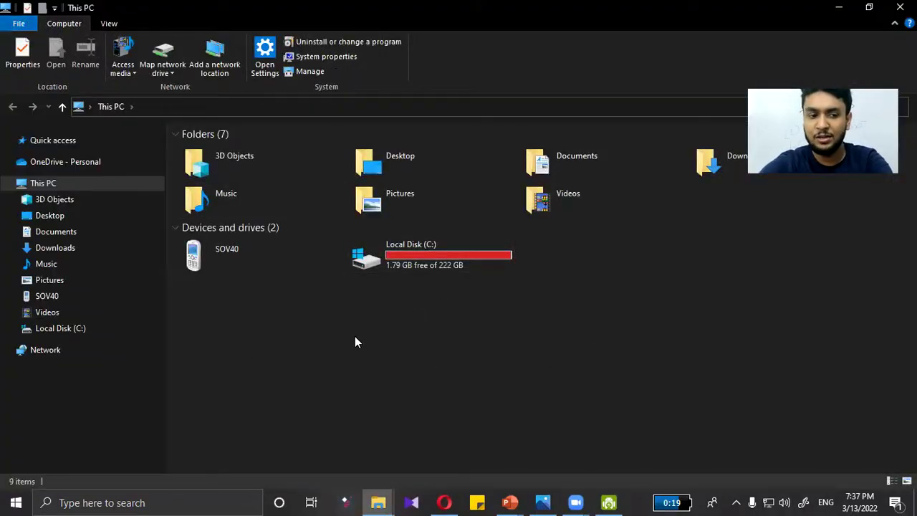
{"action": "left_click", "coordinate": [899, 7]}
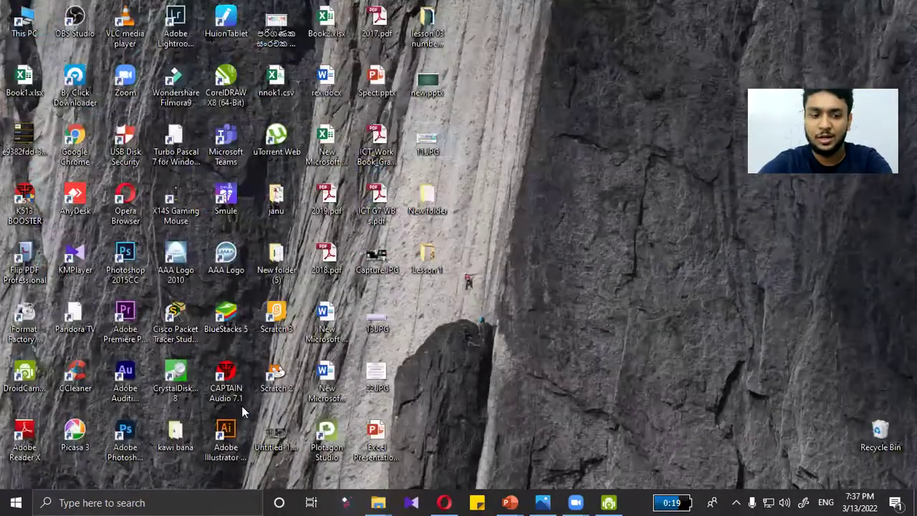
Step: Look through the complete list of installed programs in the Start menu and close it
{"action": "left_click", "coordinate": [8, 502]}
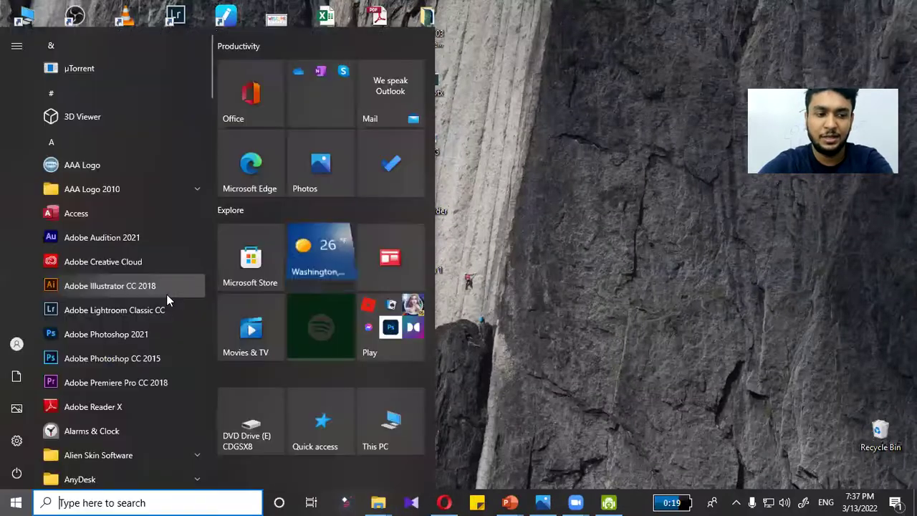
{"action": "scroll", "coordinate": [166, 295], "scroll_direction": "down", "scroll_amount": 10}
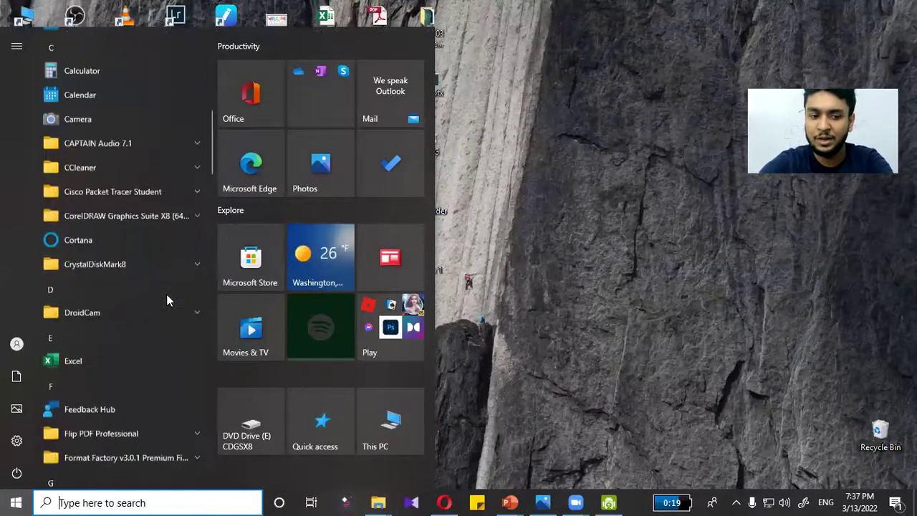
{"action": "scroll", "coordinate": [166, 295], "scroll_direction": "down", "scroll_amount": 15}
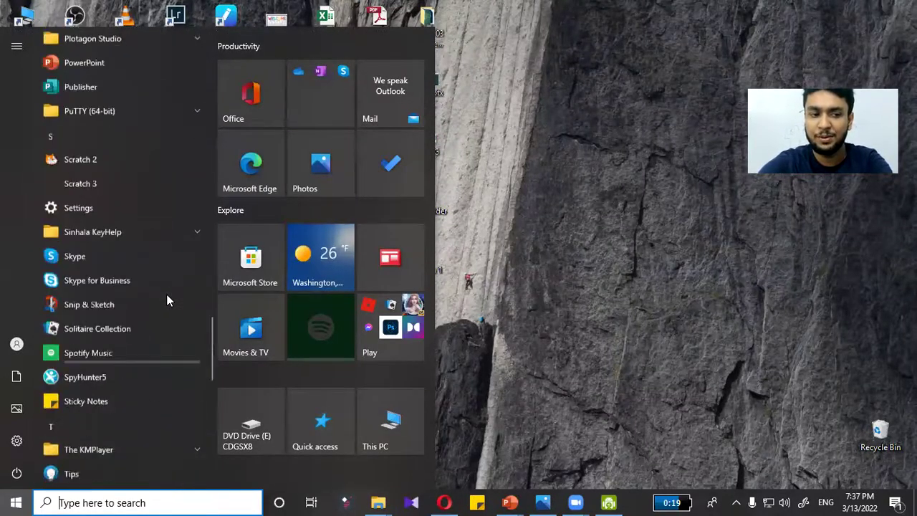
{"action": "scroll", "coordinate": [167, 293], "scroll_direction": "down", "scroll_amount": 3}
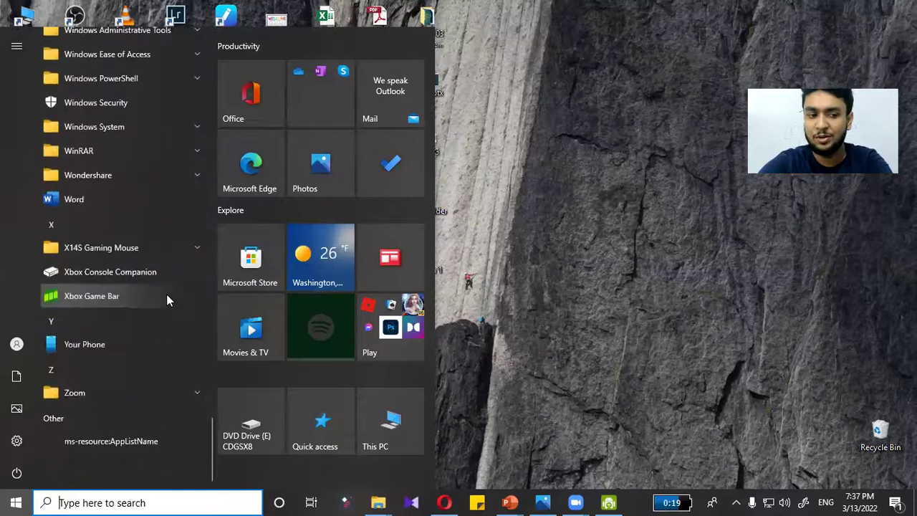
{"action": "left_click", "coordinate": [503, 242]}
Step: Select the AAA Logo and AAA Logo 2010 desktop icons, and view the calendar, battery and network details
{"action": "left_click", "coordinate": [226, 253]}
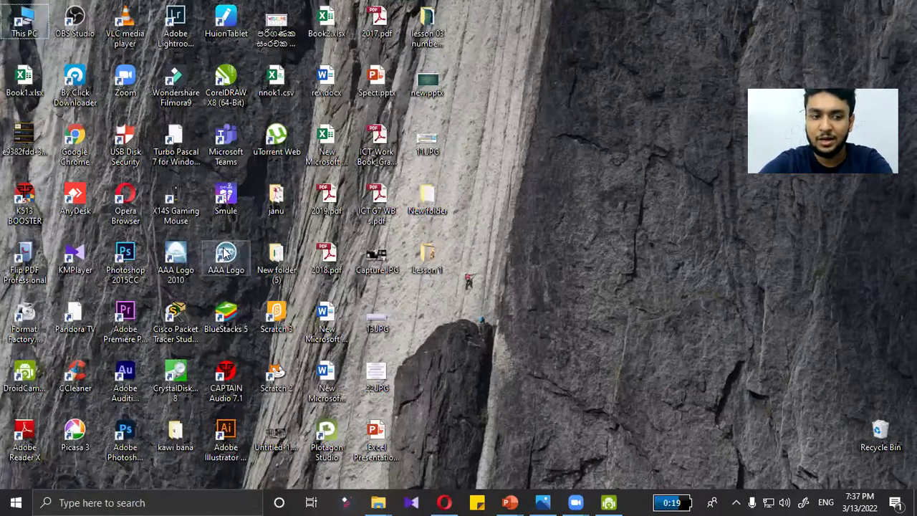
{"action": "left_click", "coordinate": [179, 255]}
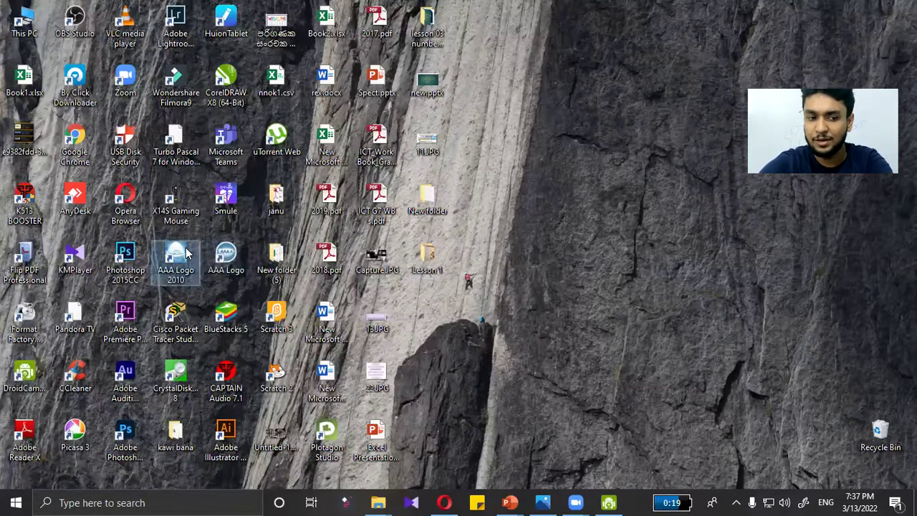
{"action": "left_click", "coordinate": [868, 501]}
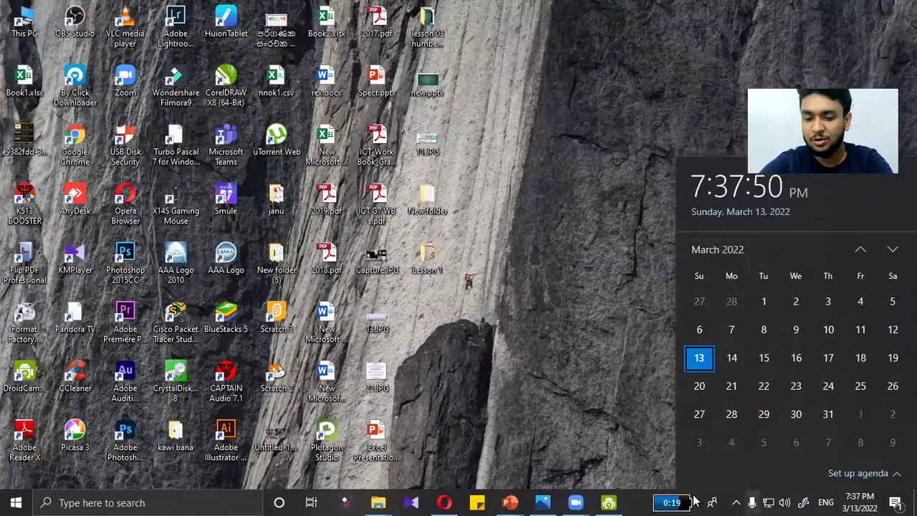
{"action": "left_click", "coordinate": [672, 502]}
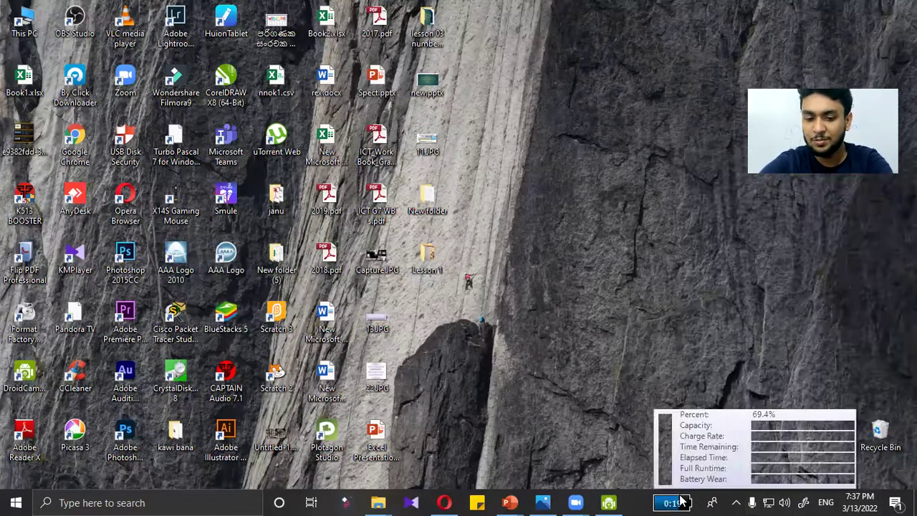
{"action": "left_click", "coordinate": [771, 501]}
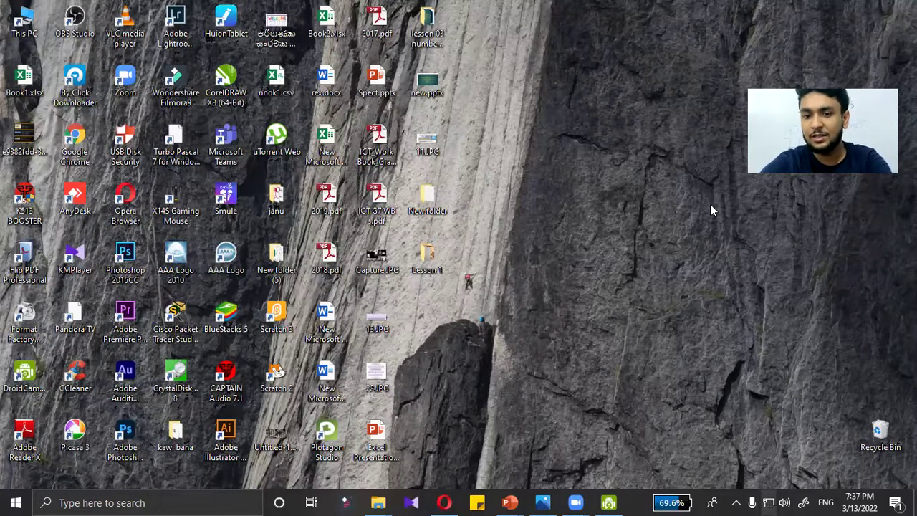
{"action": "left_click", "coordinate": [629, 273]}
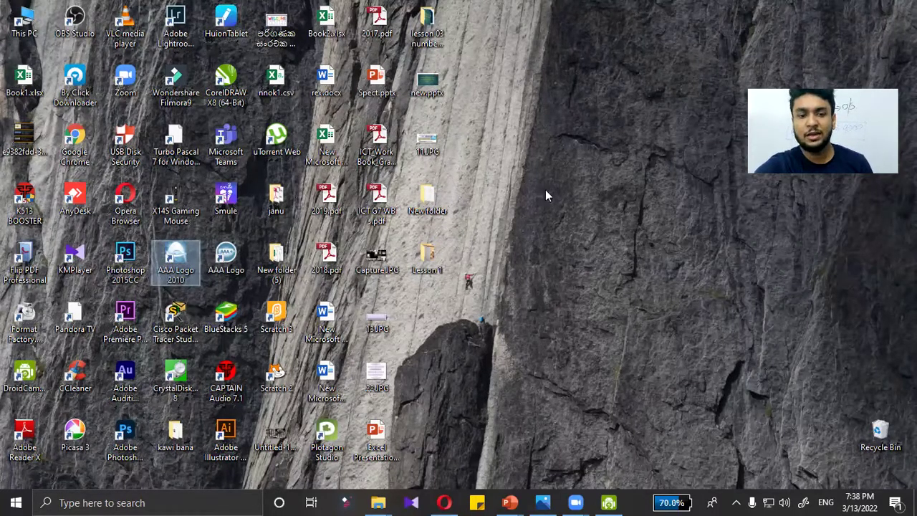
{"action": "left_click", "coordinate": [428, 199]}
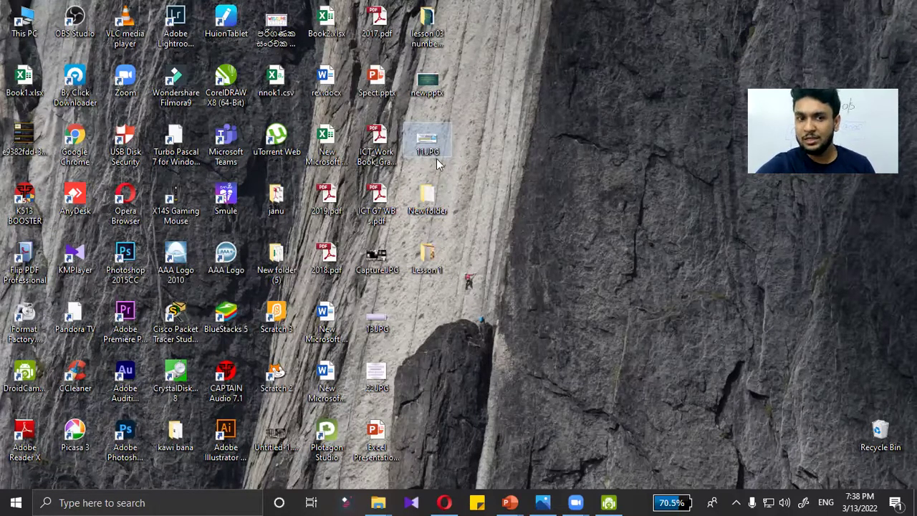
{"action": "right_click", "coordinate": [469, 212]}
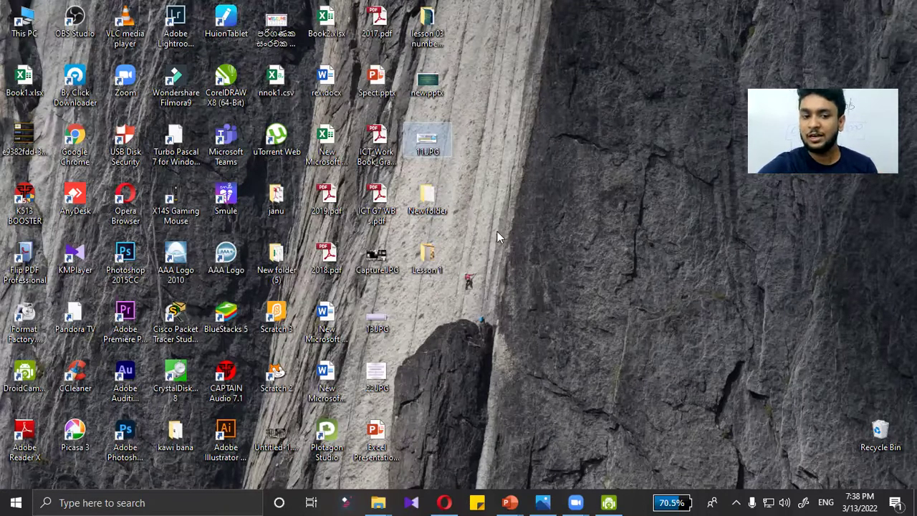
{"action": "left_click", "coordinate": [500, 249]}
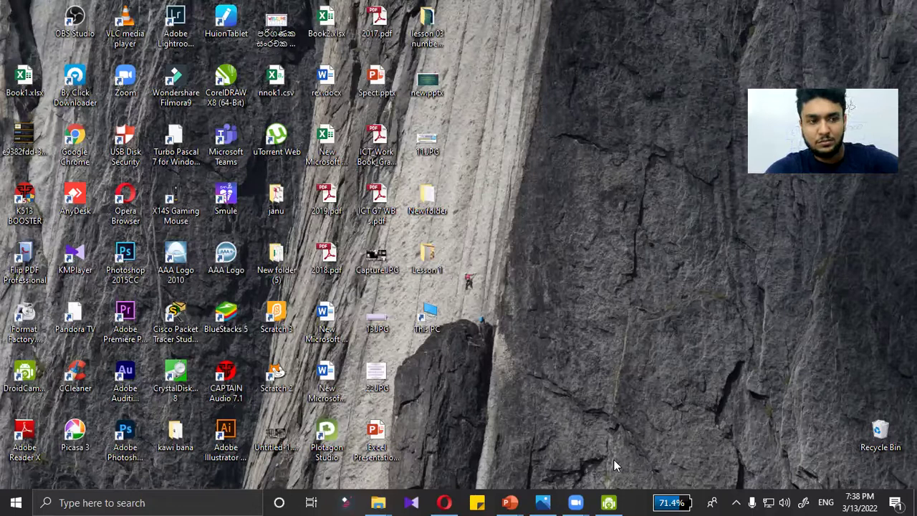
{"action": "key", "text": "XF86MonBrightnessDown"}
{"action": "key", "text": "XF86MonBrightnessDown"}
{"action": "key", "text": "XF86MonBrightnessDown"}
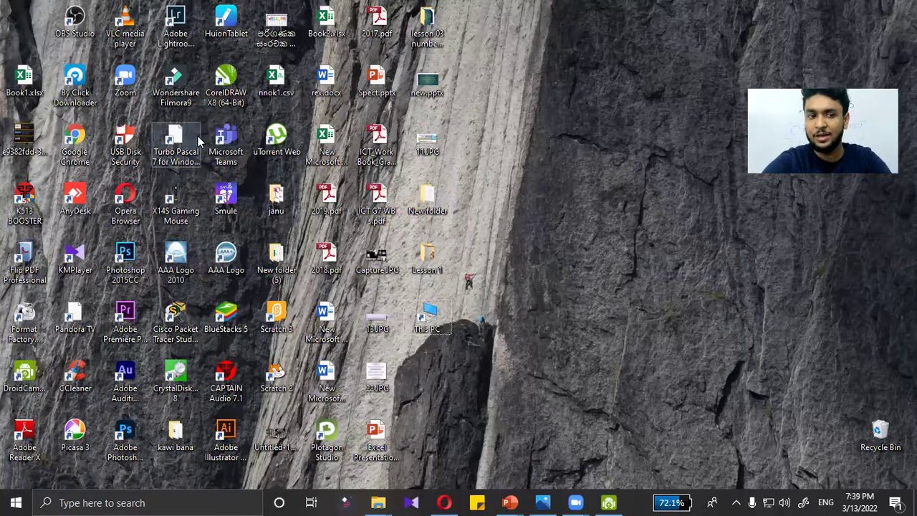
Step: Select desktop icons one by one from Microsoft Teams down to Adobe Illustrator CC 2018, and select Adobe Photoshop 2021
{"action": "left_click", "coordinate": [242, 145]}
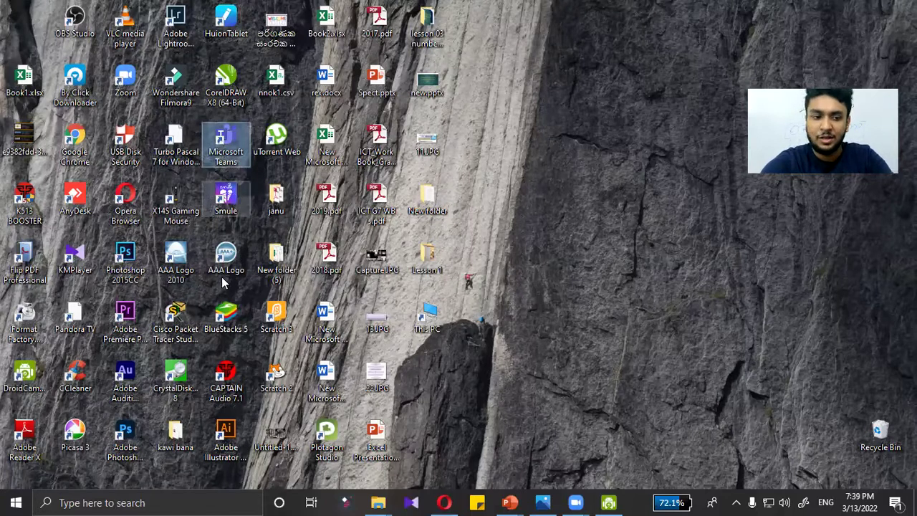
{"action": "key", "text": "Down"}
{"action": "key", "text": "Down"}
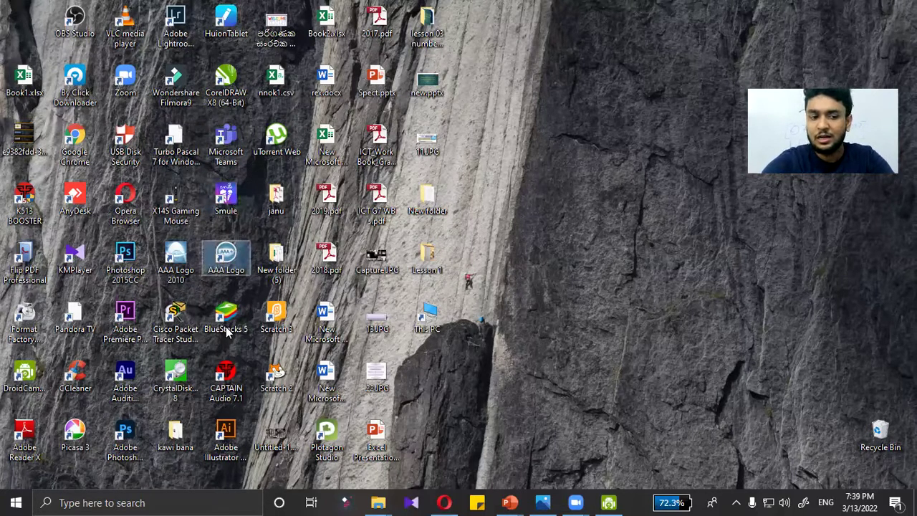
{"action": "key", "text": "Down"}
{"action": "key", "text": "Down"}
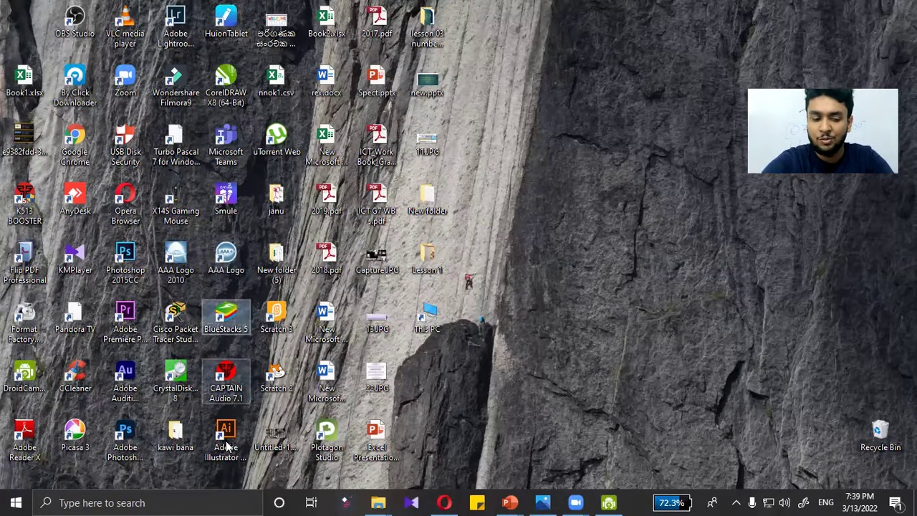
{"action": "key", "text": "Down"}
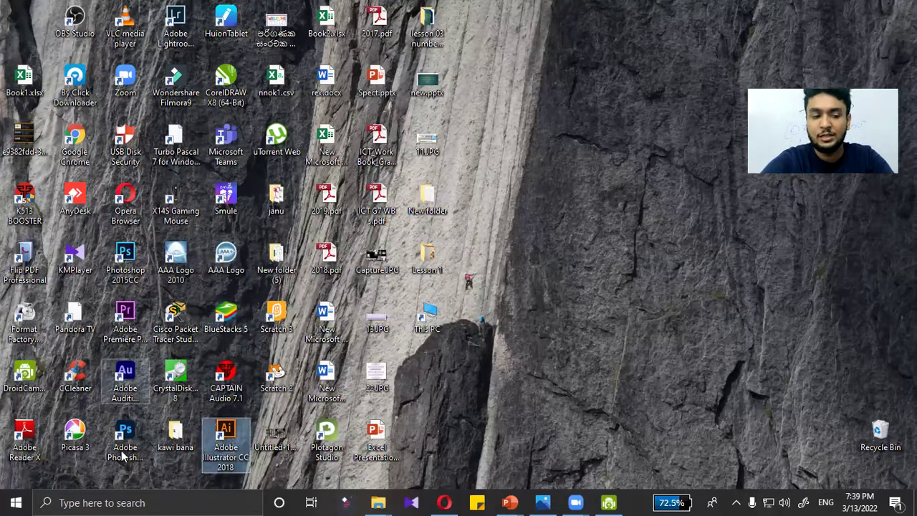
{"action": "key", "text": "a"}
{"action": "key", "text": "Down"}
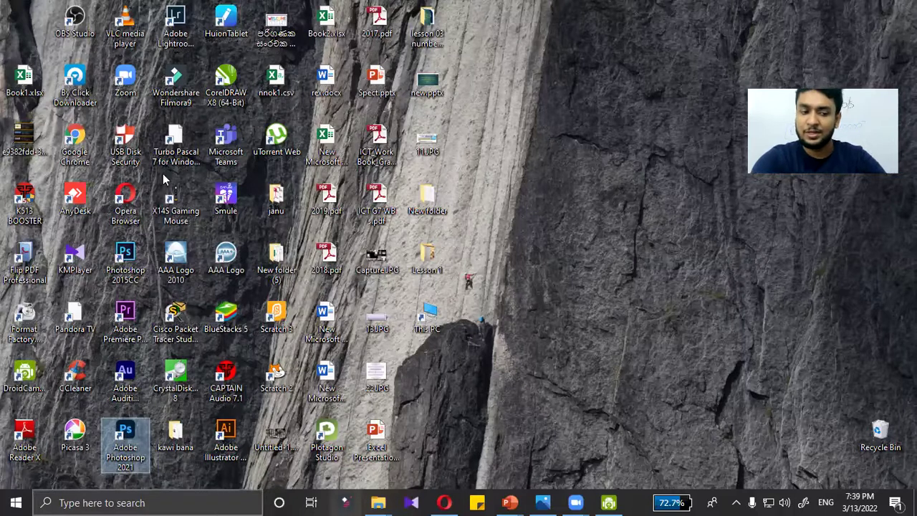
{"action": "left_click", "coordinate": [167, 285]}
Step: Browse the alphabetical list of Start menu programs through to its end
{"action": "key", "text": "super"}
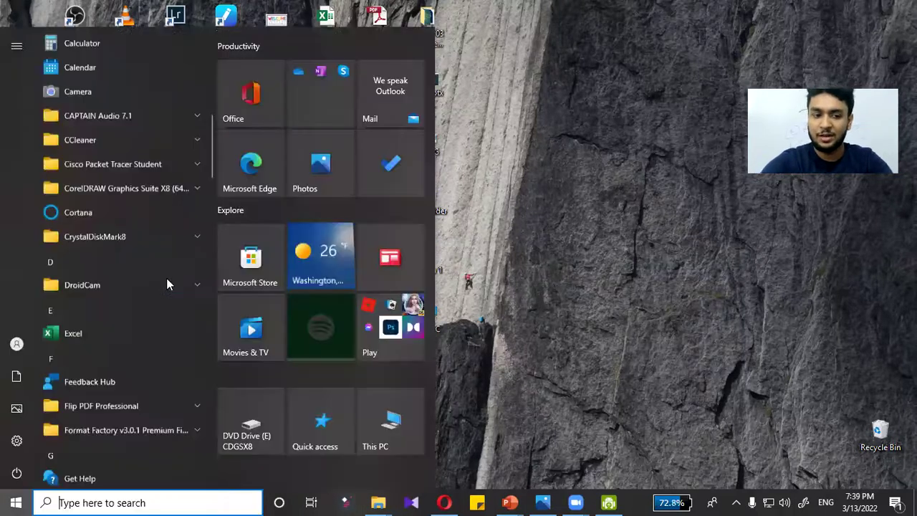
{"action": "scroll", "coordinate": [166, 278], "scroll_direction": "down", "scroll_amount": 10}
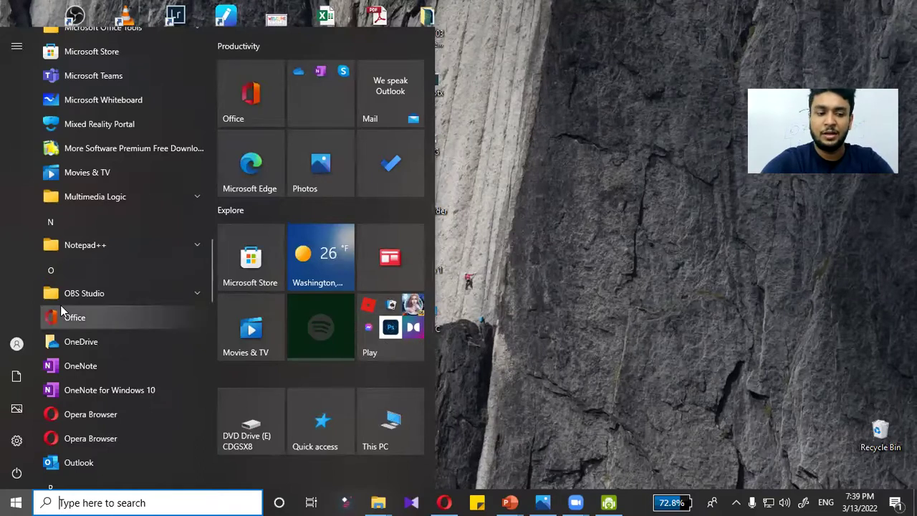
{"action": "scroll", "coordinate": [61, 304], "scroll_direction": "down", "scroll_amount": 5}
{"action": "scroll", "coordinate": [61, 305], "scroll_direction": "down", "scroll_amount": 4}
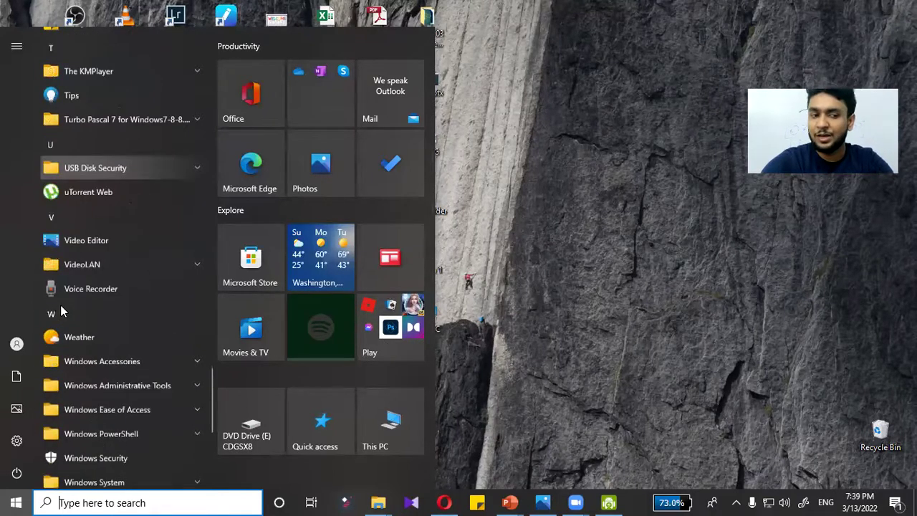
{"action": "scroll", "coordinate": [60, 304], "scroll_direction": "down", "scroll_amount": 5}
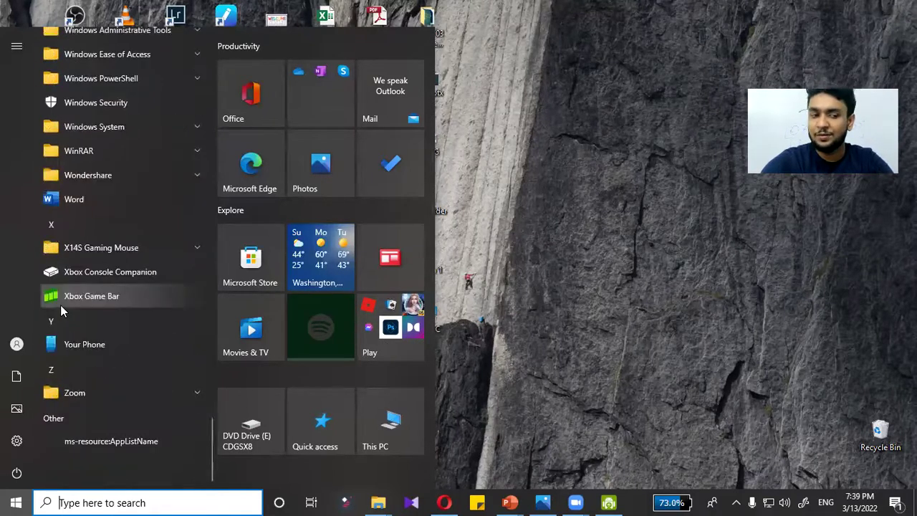
Step: Check the date, the available networks and the battery status, and refresh the desktop
{"action": "left_click", "coordinate": [858, 497]}
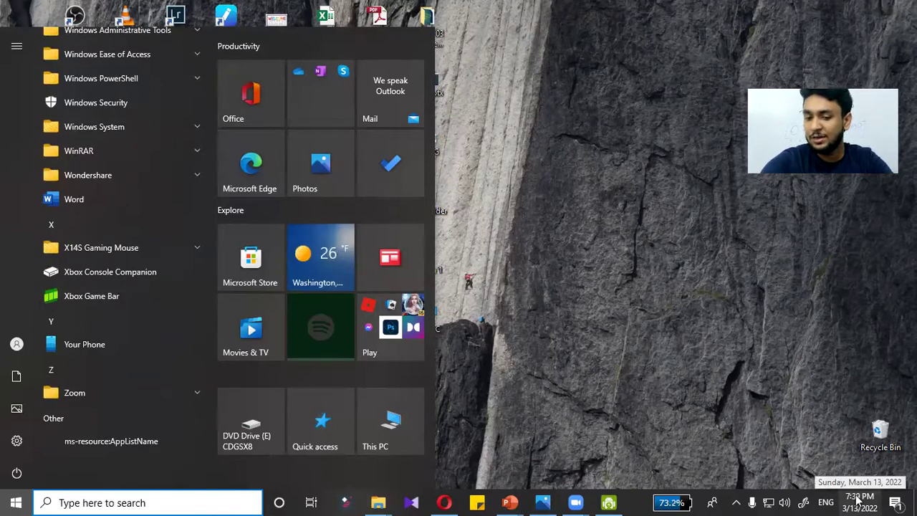
{"action": "left_click", "coordinate": [768, 502]}
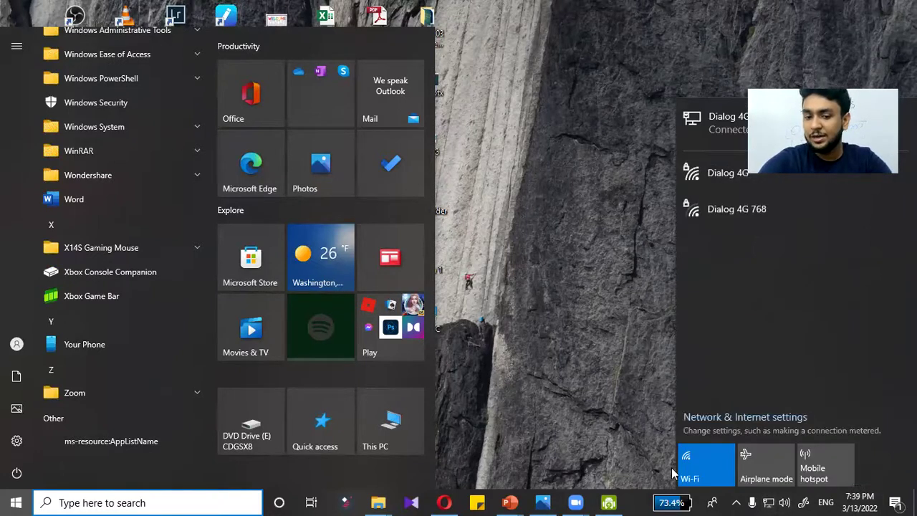
{"action": "left_click", "coordinate": [669, 501]}
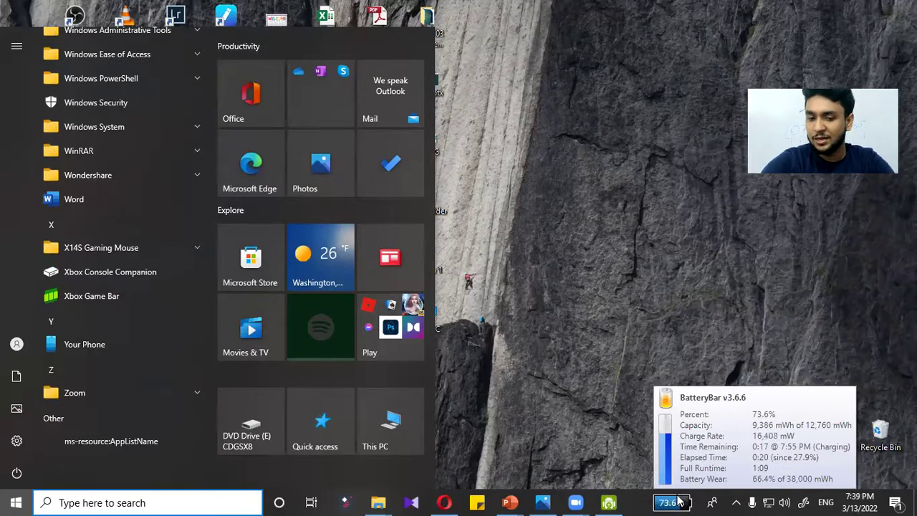
{"action": "right_click", "coordinate": [592, 215]}
{"action": "left_click", "coordinate": [612, 255]}
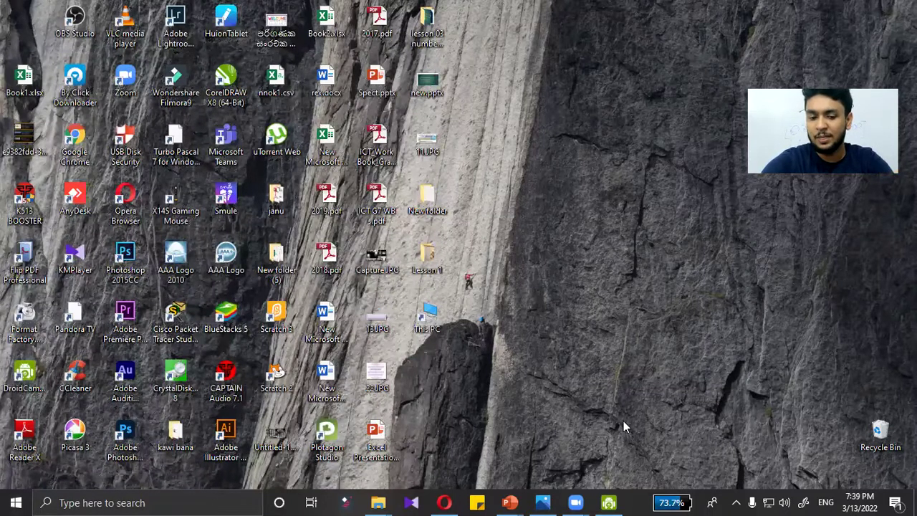
Step: Open Task Manager from the taskbar and maximize its window to show the running processes
{"action": "right_click", "coordinate": [639, 501]}
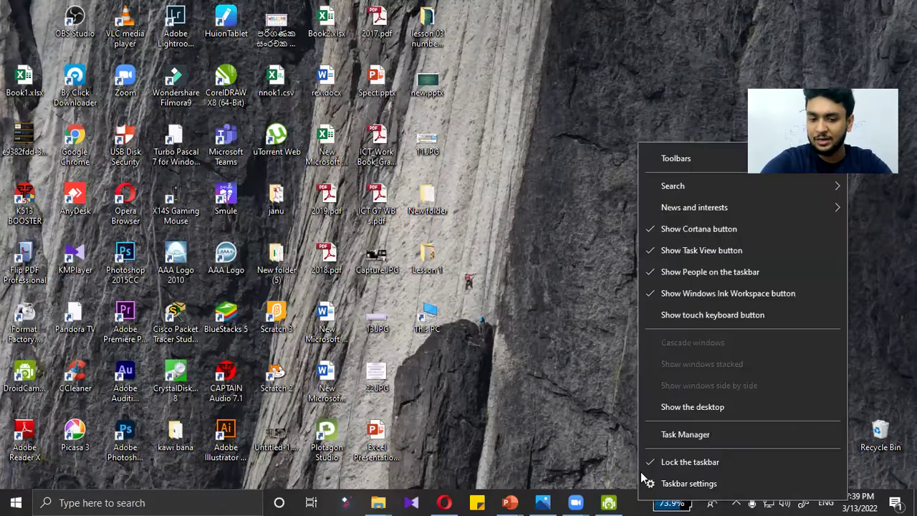
{"action": "left_click", "coordinate": [682, 437]}
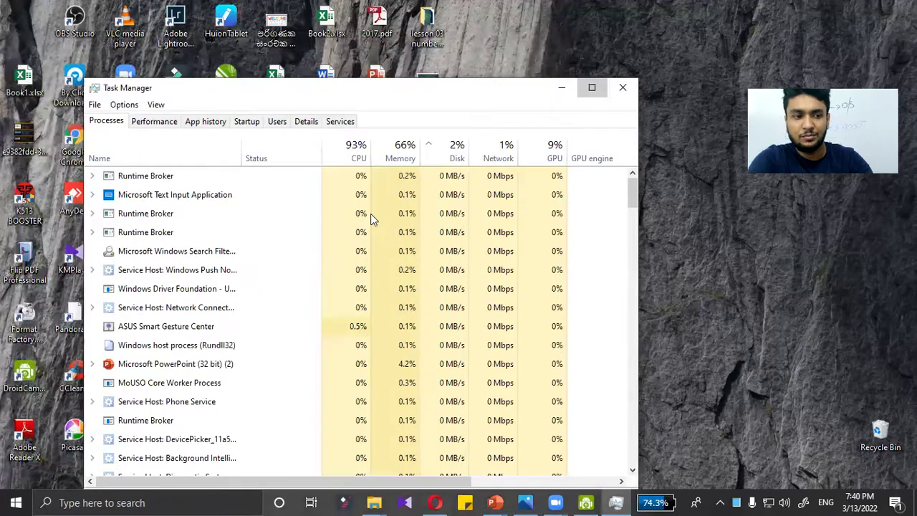
{"action": "key", "text": "super+Up"}
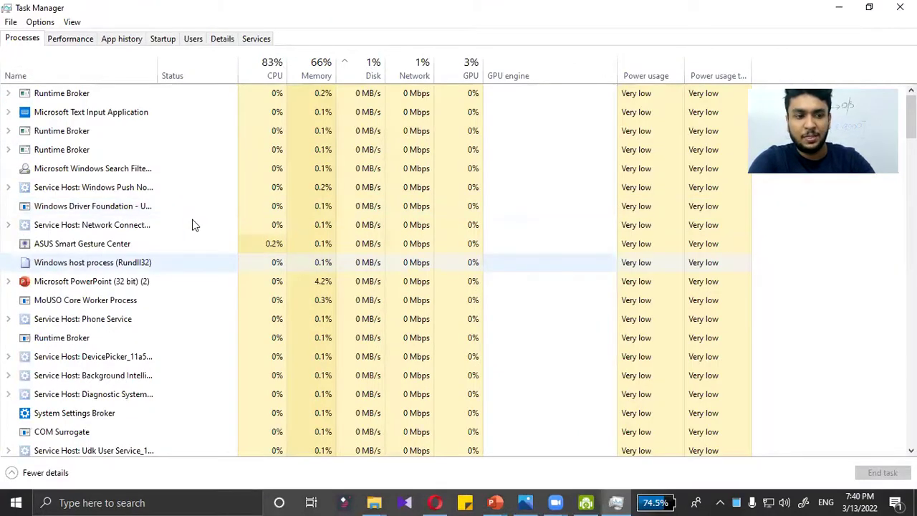
Step: View the performance details of the CPU, memory, Disk 0 (C:) and GPU 1 in Task Manager
{"action": "left_click", "coordinate": [71, 40]}
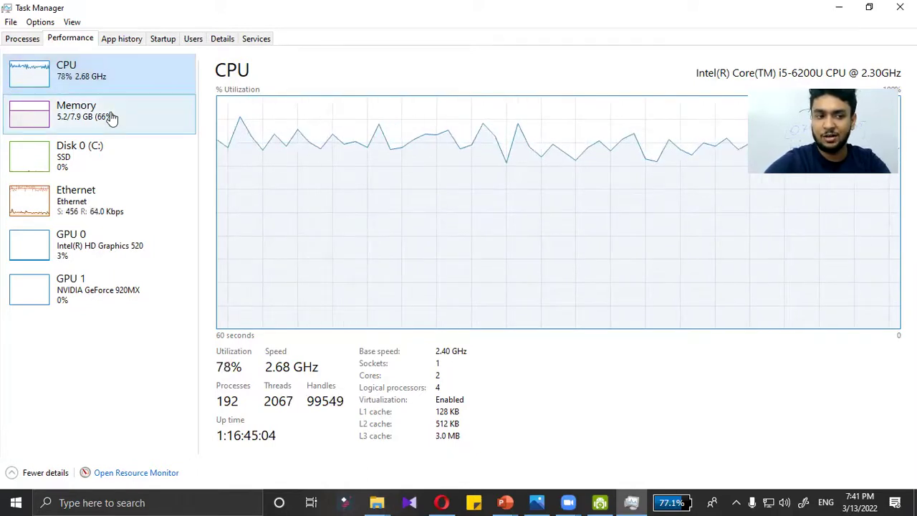
{"action": "left_click", "coordinate": [56, 118]}
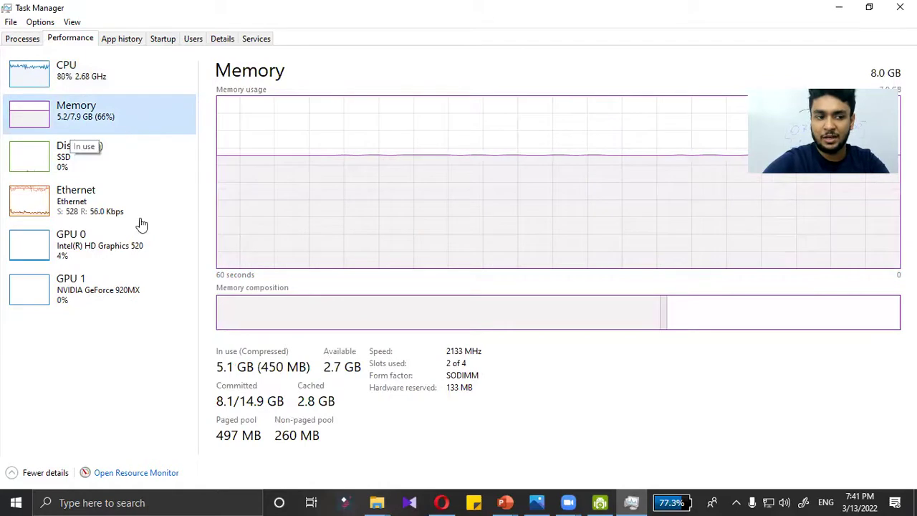
{"action": "left_click", "coordinate": [107, 164]}
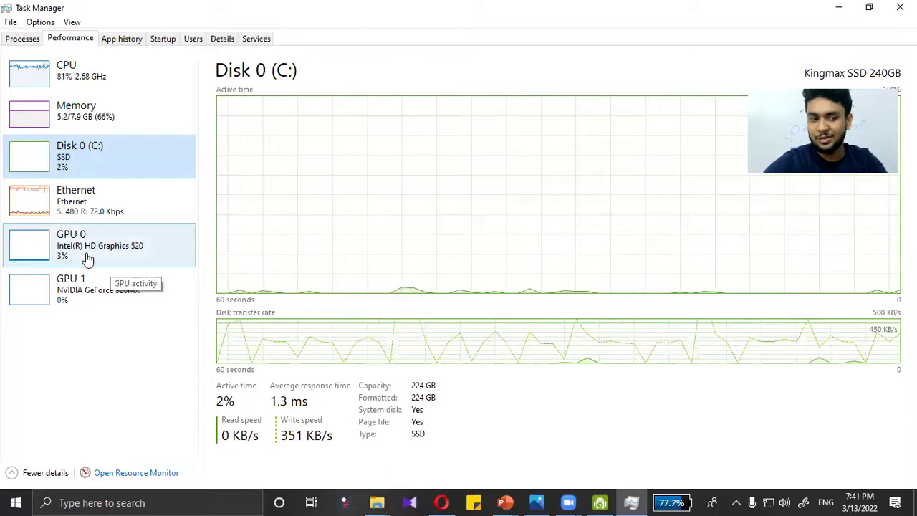
{"action": "left_click", "coordinate": [89, 301]}
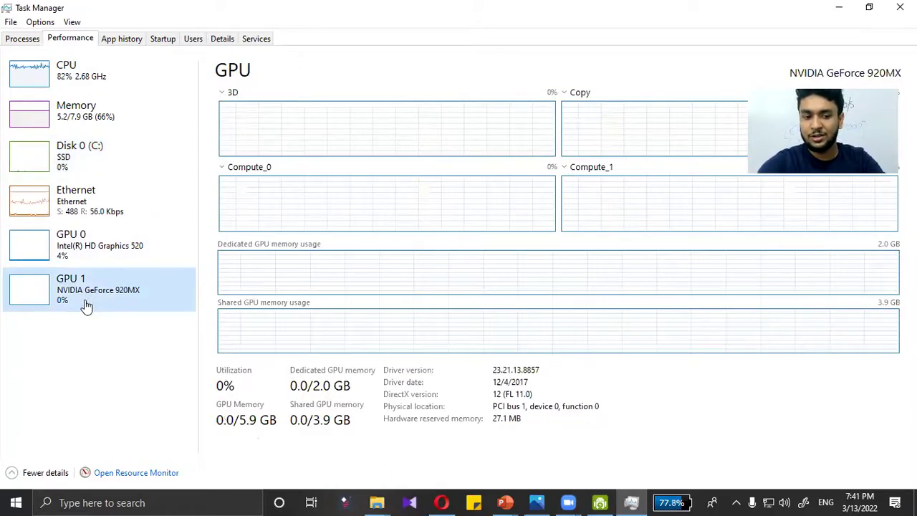